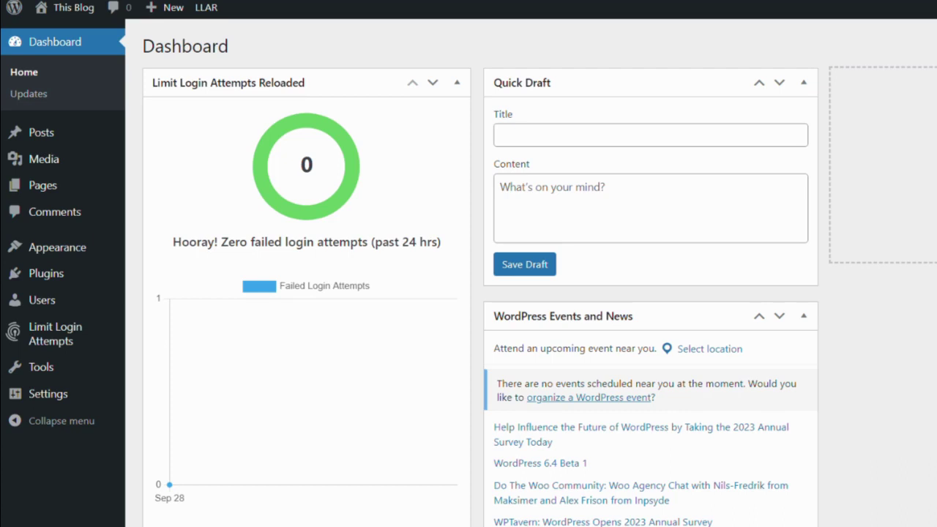
- Open the Menus editor from the Appearance section of the admin sidebar
mouse_move(94, 244)
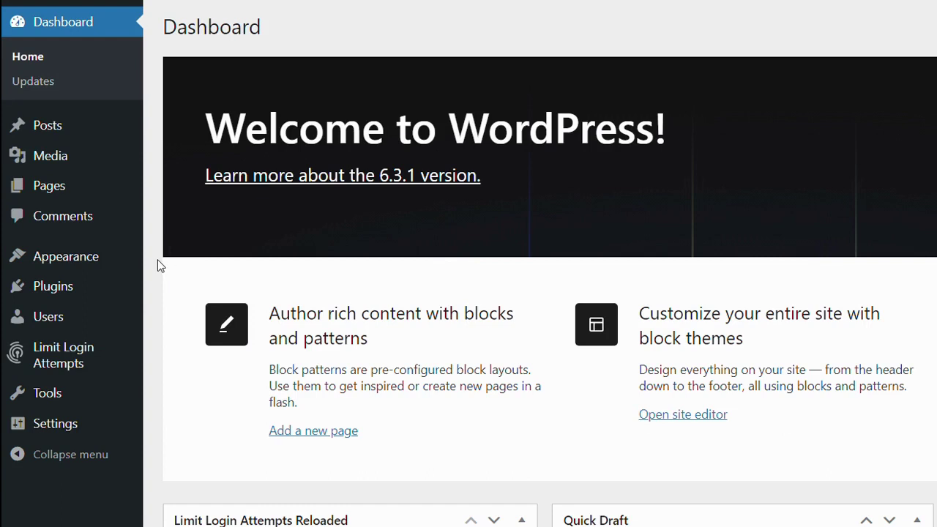
mouse_move(139, 264)
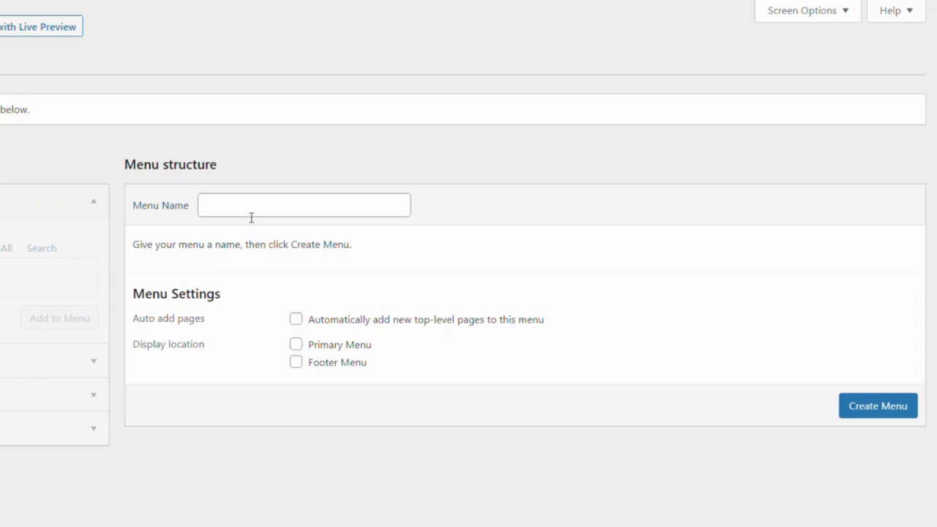
- Name the new menu 'Menu' and create it
click(246, 211)
text(Men)
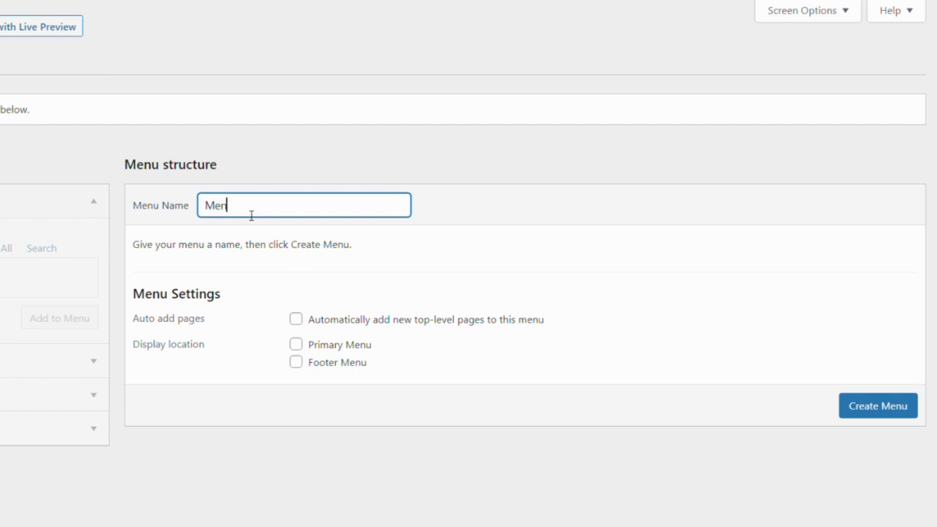
text(u)
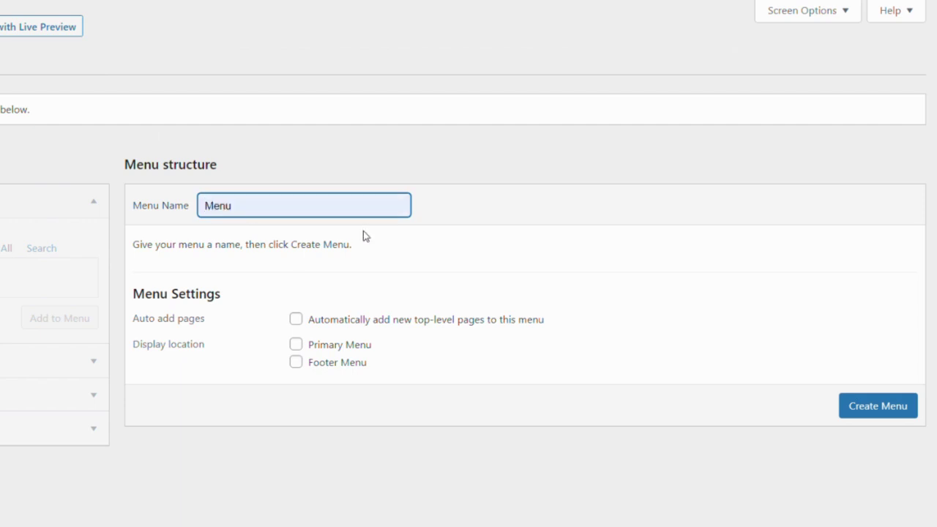
click(463, 215)
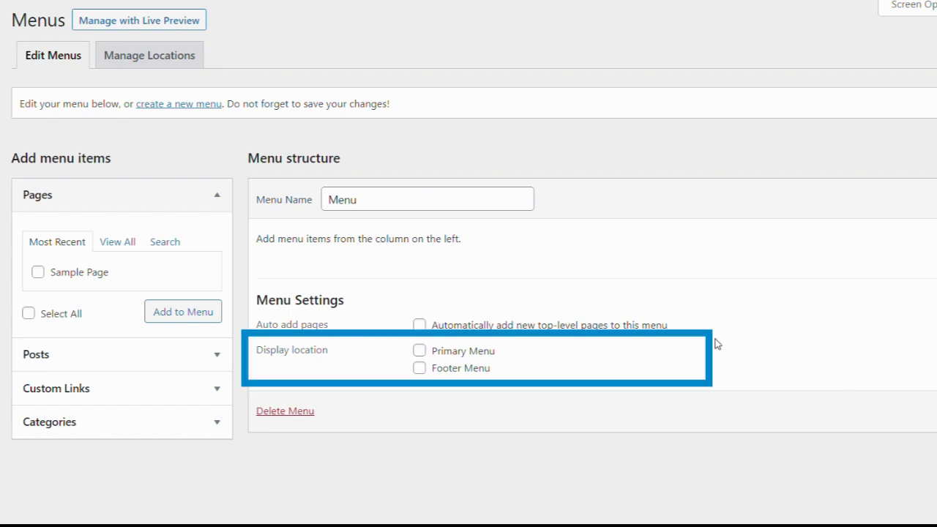
- Tick Primary Menu as the display location for Menu
click(419, 352)
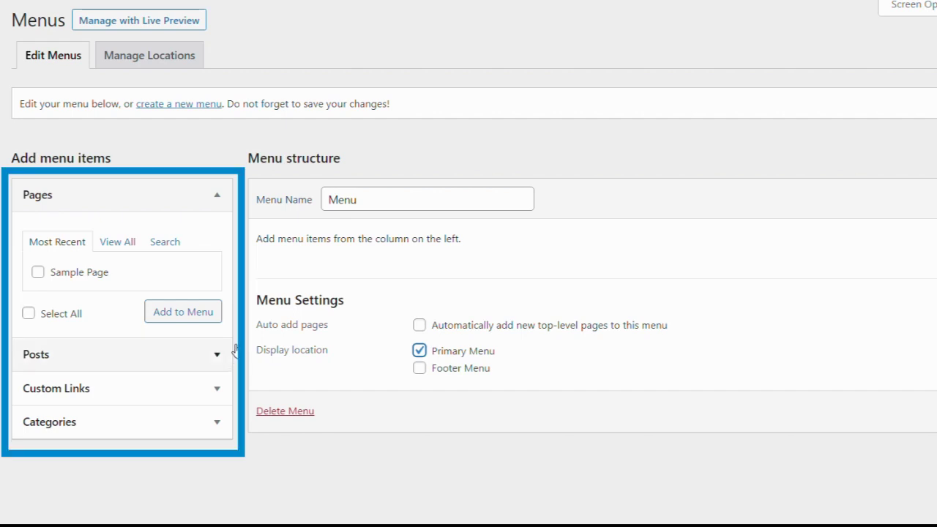
click(126, 244)
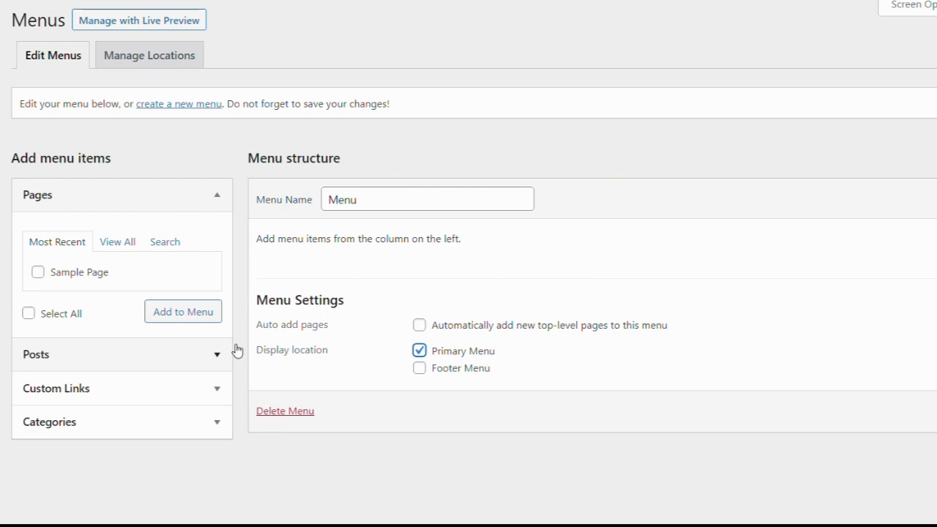
- Enable the Tags box and add the Hello world! post to the menu
click(117, 241)
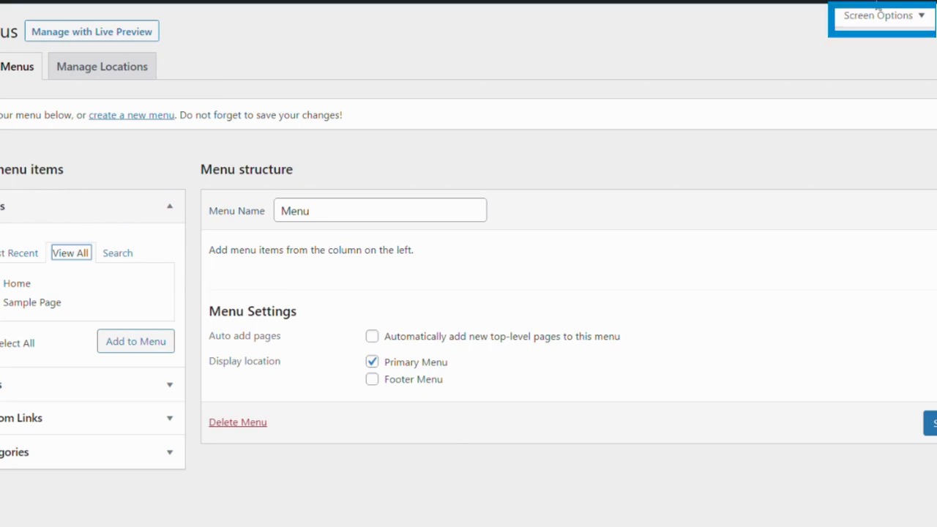
click(875, 16)
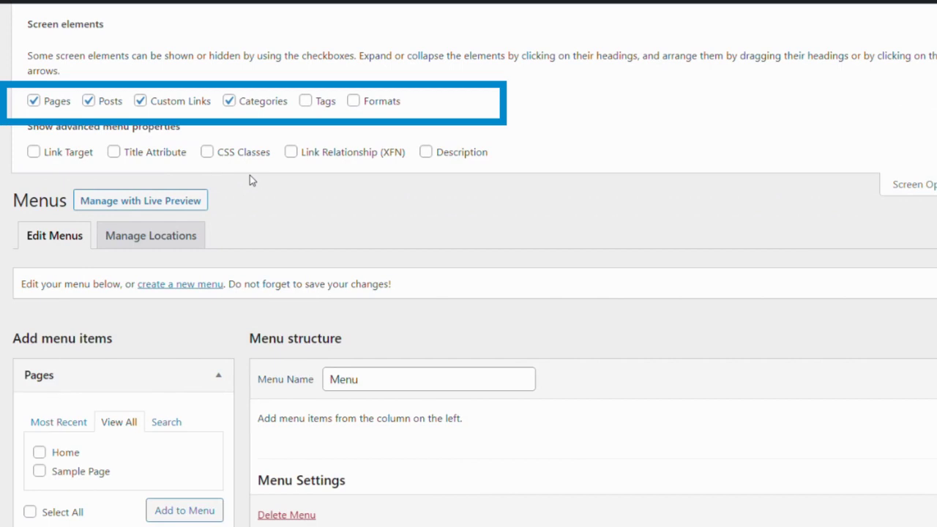
click(306, 103)
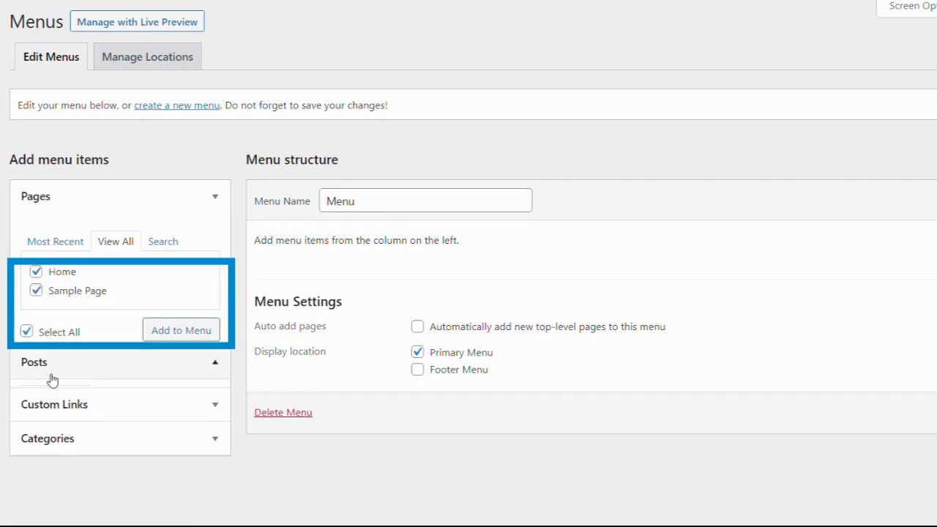
click(50, 372)
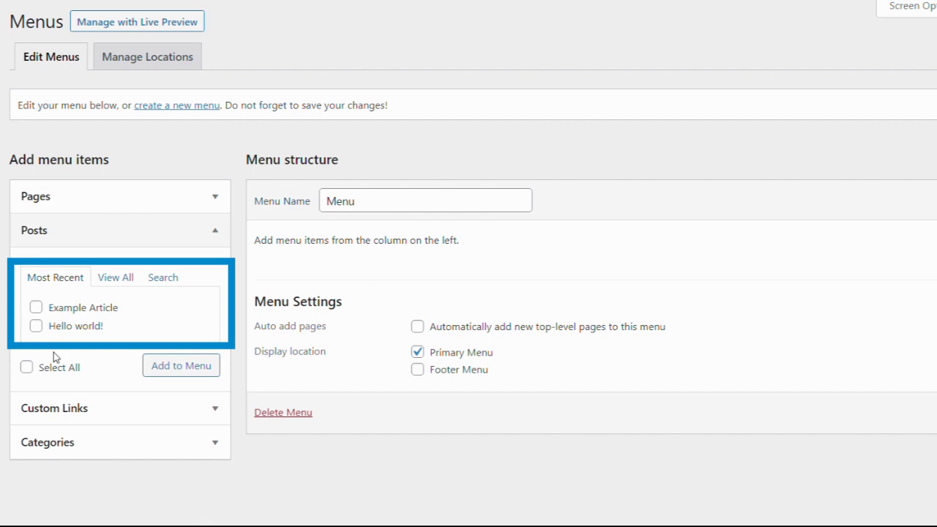
click(36, 325)
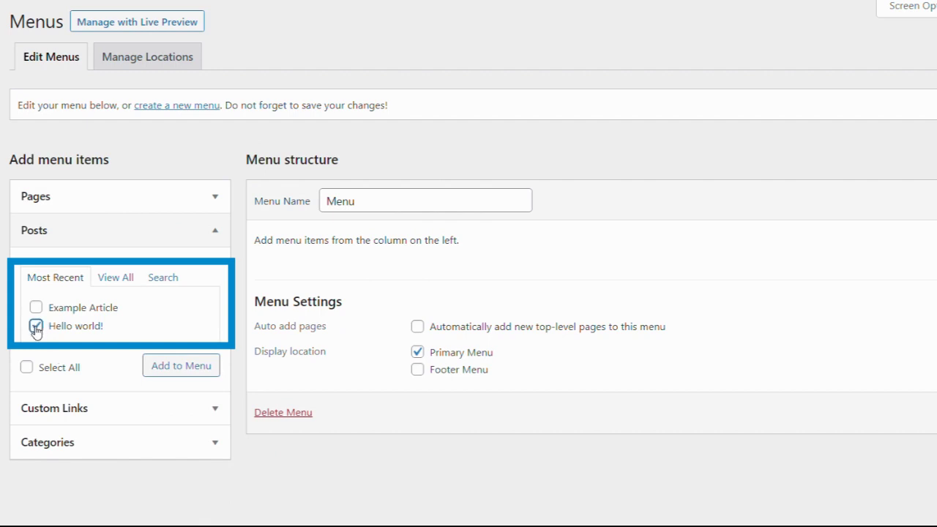
click(169, 373)
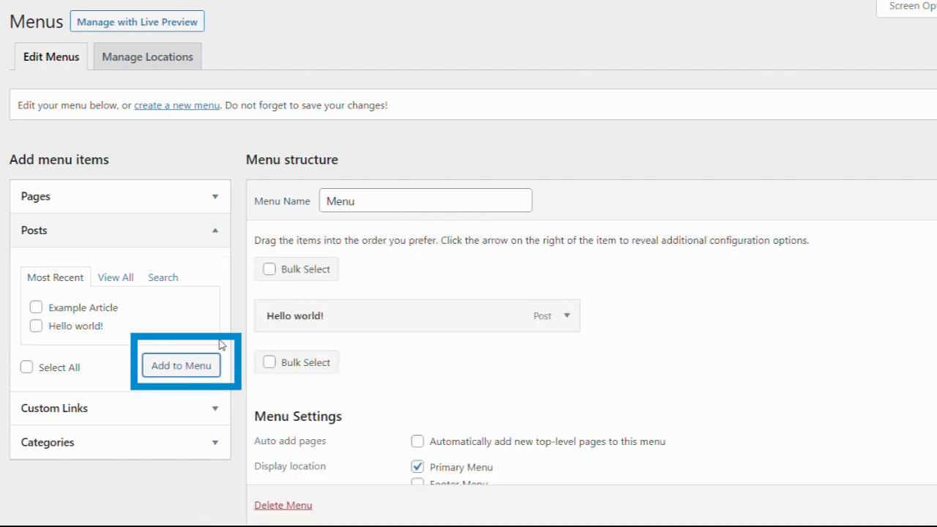
- Add the Home and Sample Page pages, with Sample Page placed below Hello world!
click(103, 198)
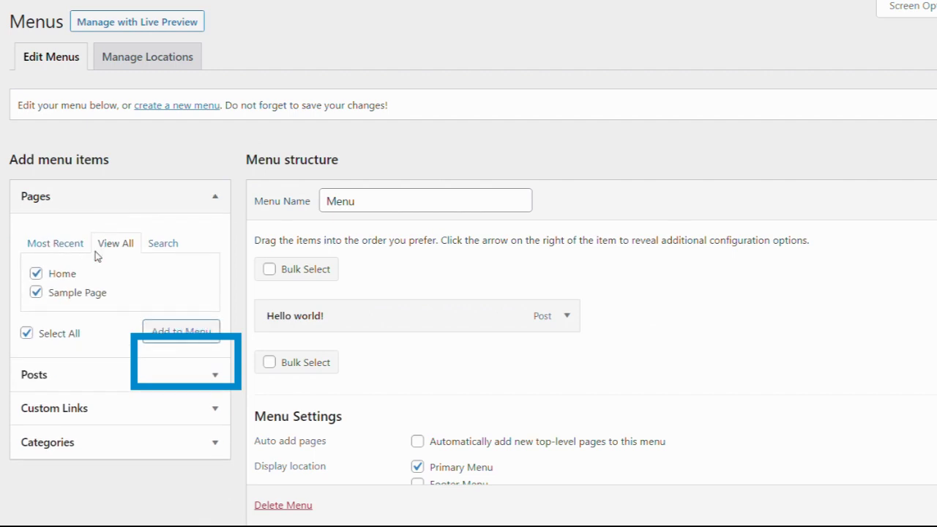
click(168, 336)
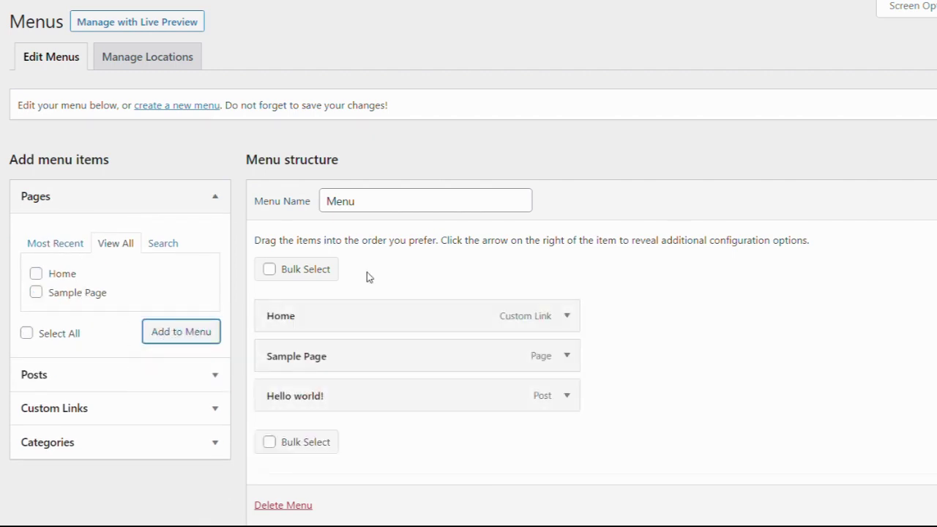
drag(329, 364, 330, 403)
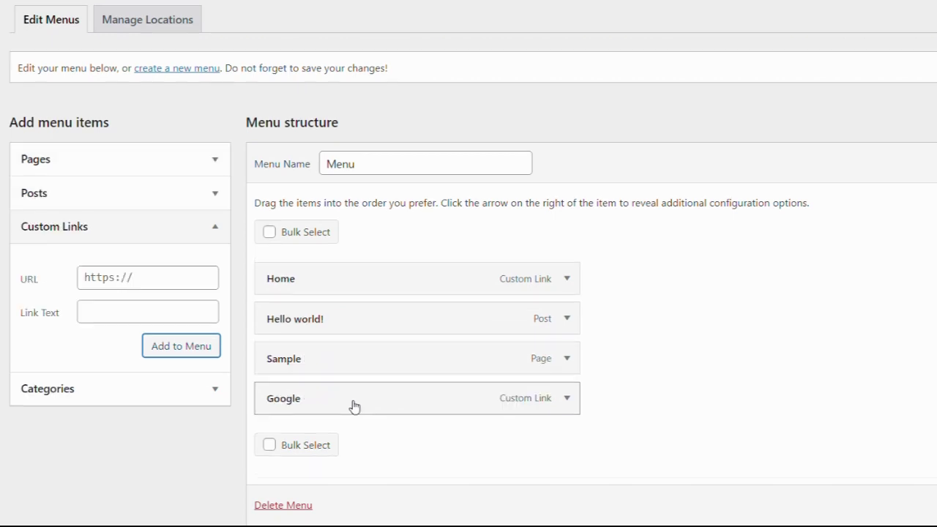
drag(355, 407, 384, 403)
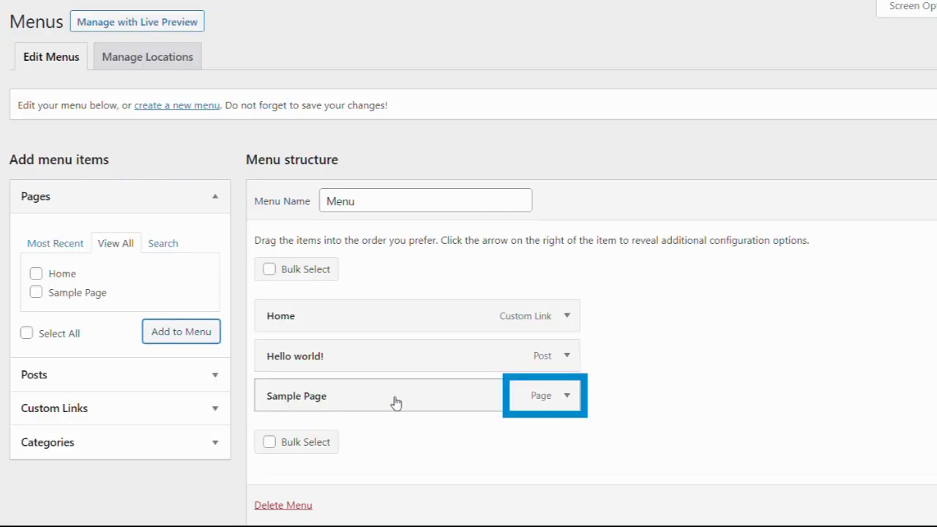
- Change the Sample Page item's navigation label to 'Sample'
click(569, 398)
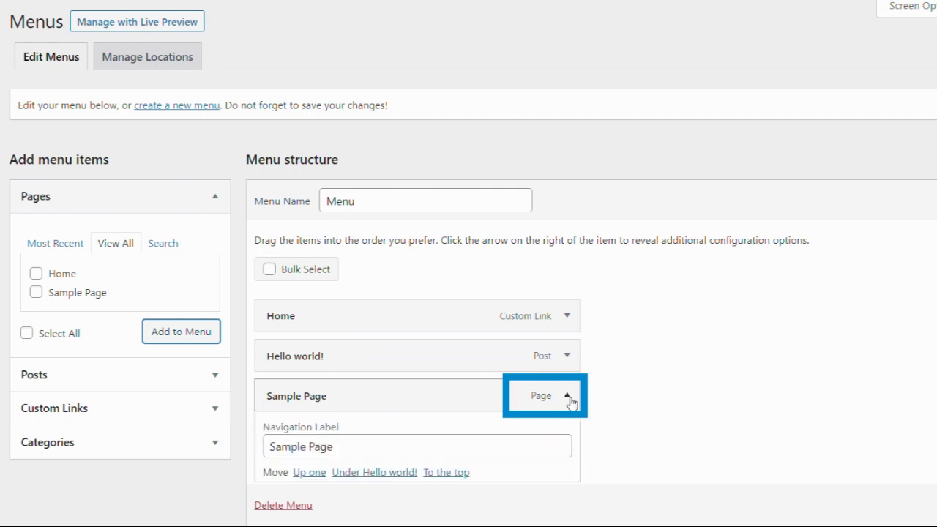
click(388, 456)
key(BackSpace)
key(BackSpace)
key(BackSpace)
key(BackSpace)
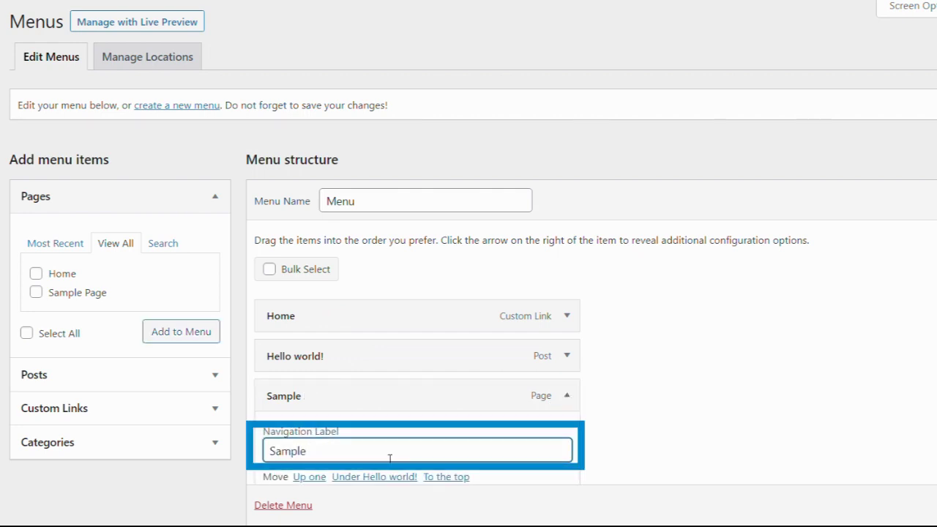
click(564, 399)
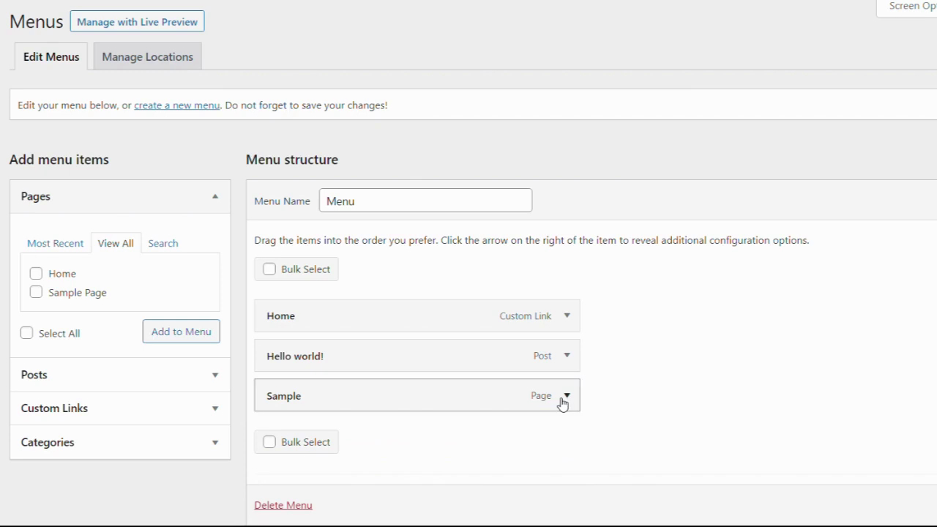
- Enter a custom link with URL Google.com and link text Google
scroll(612, 392, down, 1)
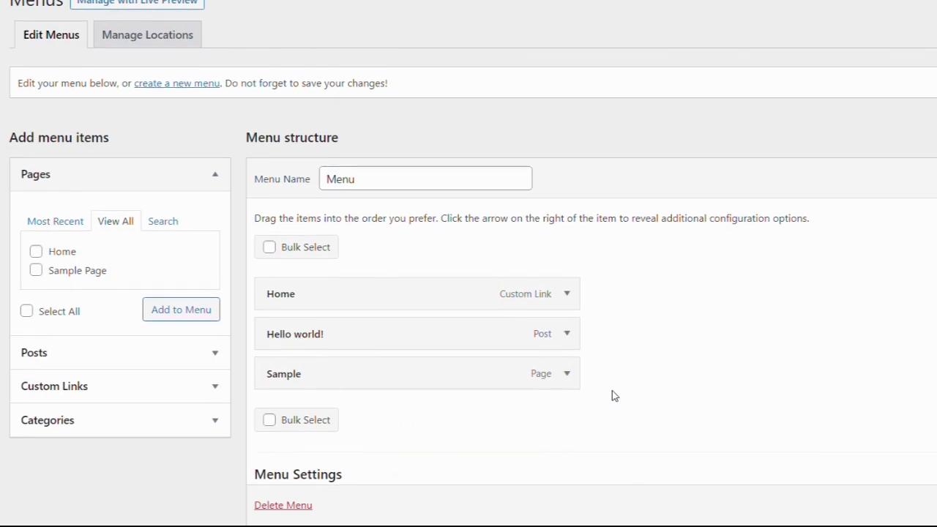
scroll(612, 395, down, 1)
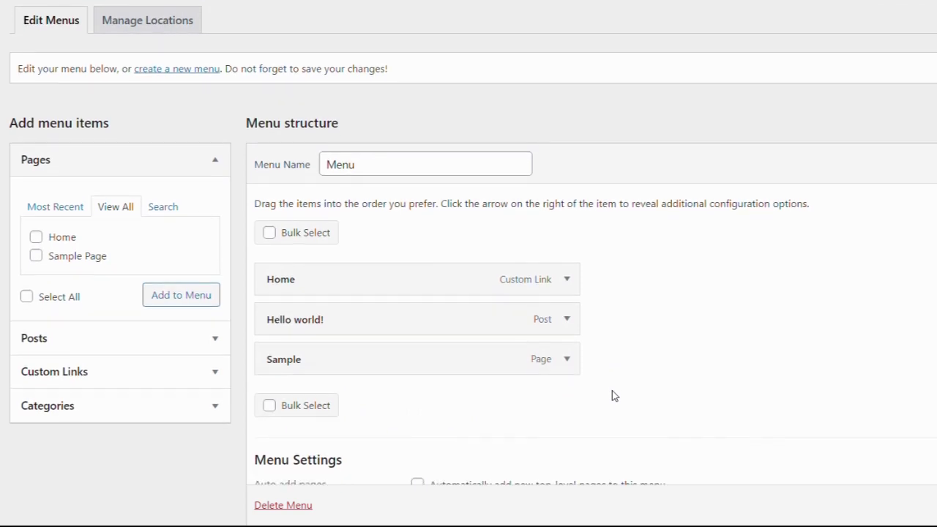
click(217, 370)
click(139, 278)
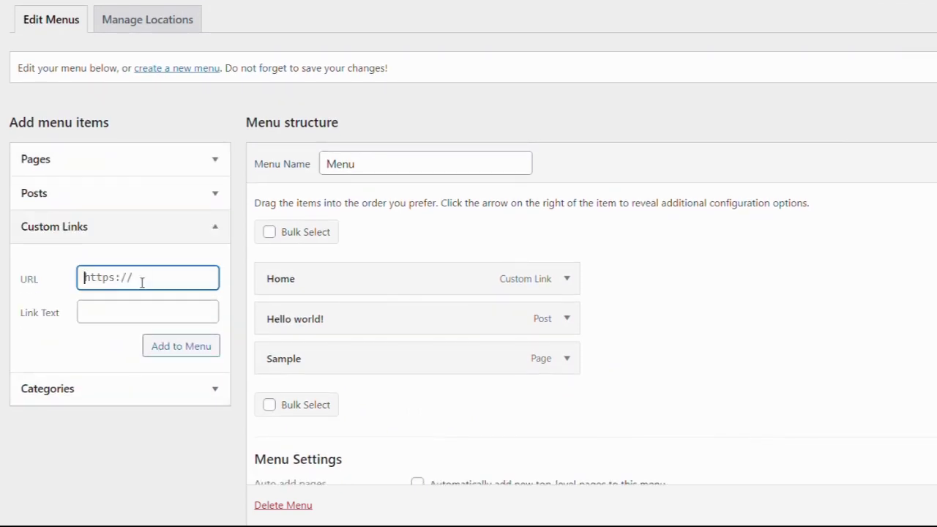
text(Google.com)
click(128, 315)
text(Google)
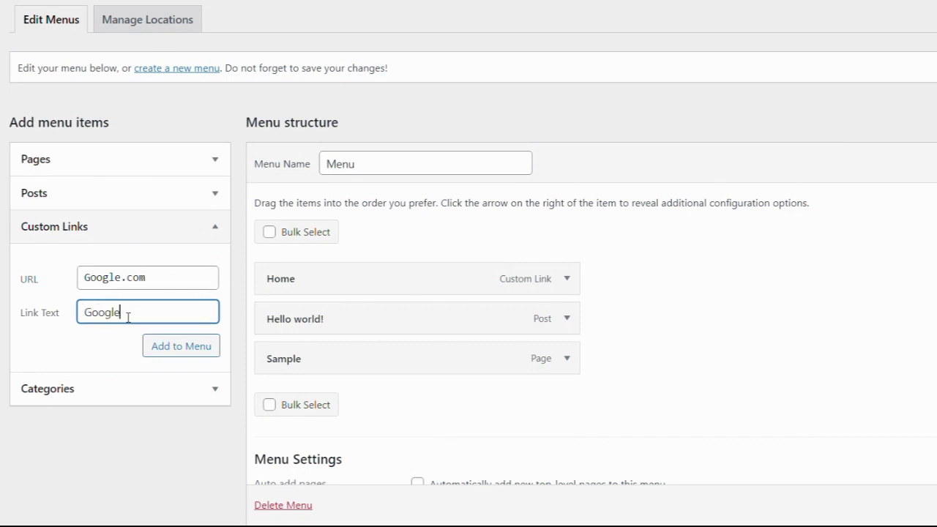
- Add the Google link as a sub item under Sample and save the menu
click(164, 350)
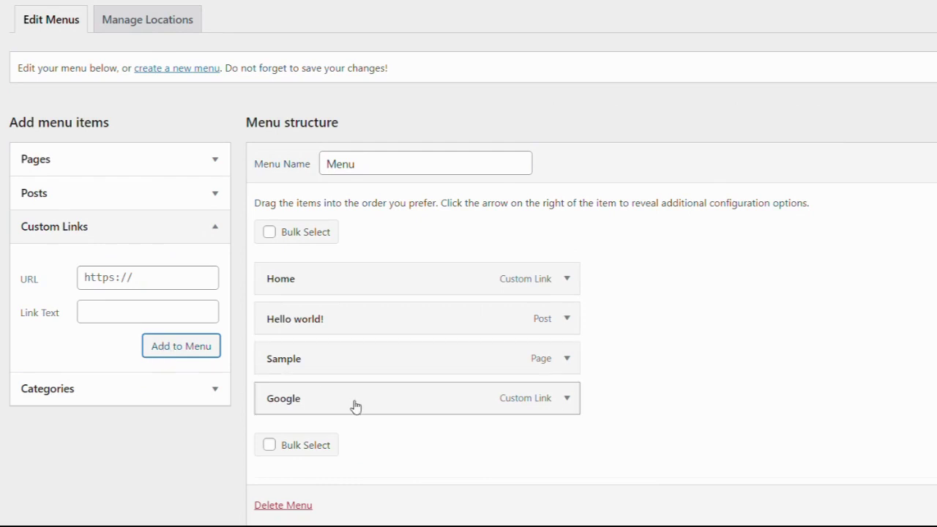
drag(354, 407, 380, 407)
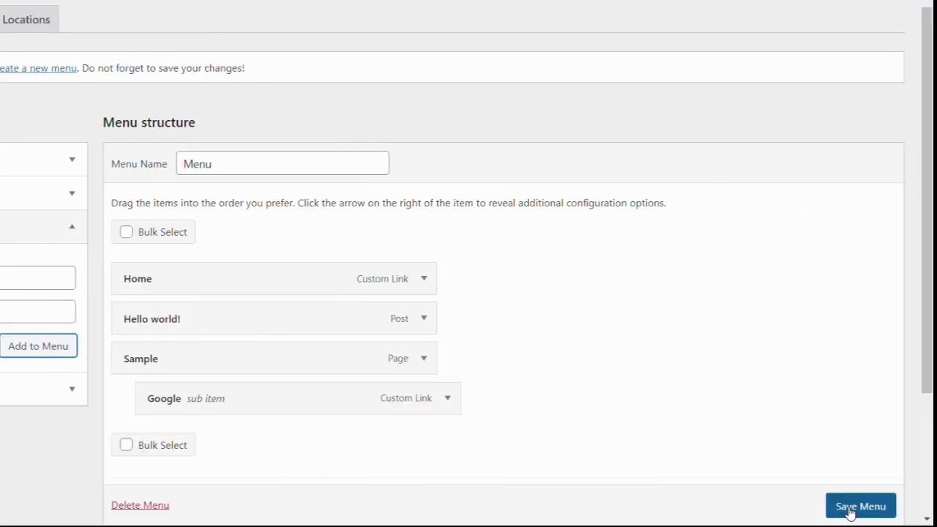
click(850, 512)
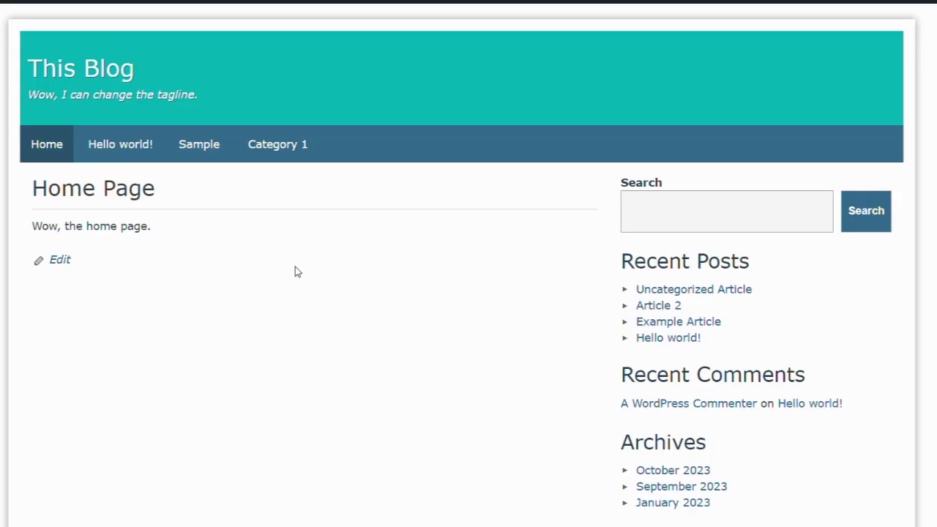
- View the Category 1 archive on the live site and scroll through its three posts
click(291, 150)
scroll(320, 274, down, 2)
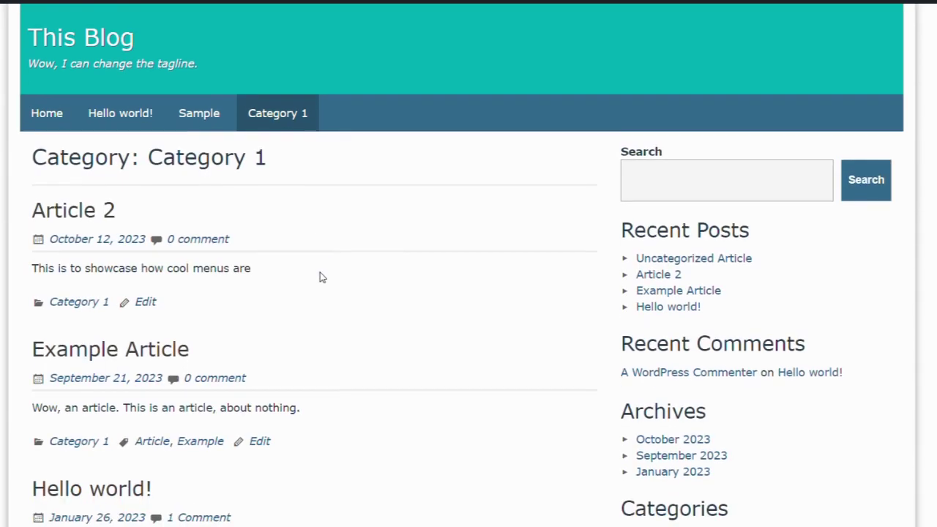
scroll(319, 277, down, 2)
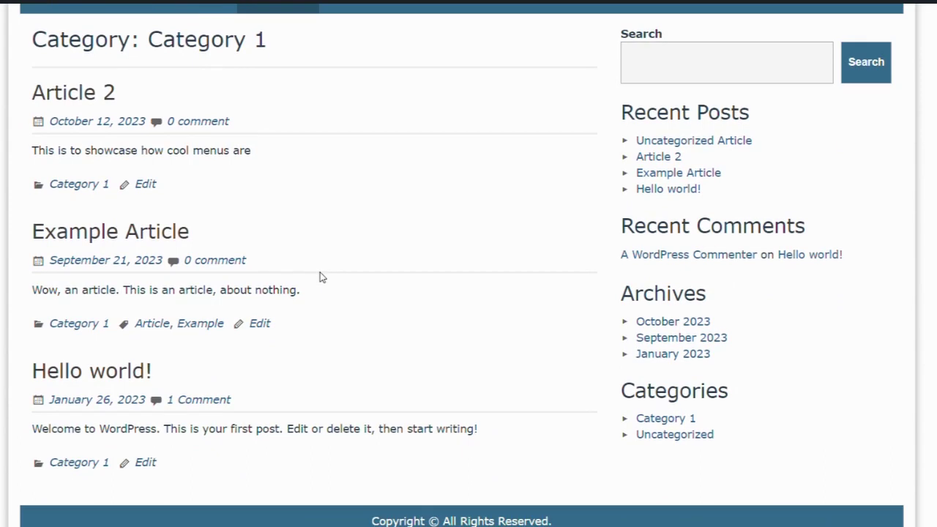
scroll(320, 277, up, 1)
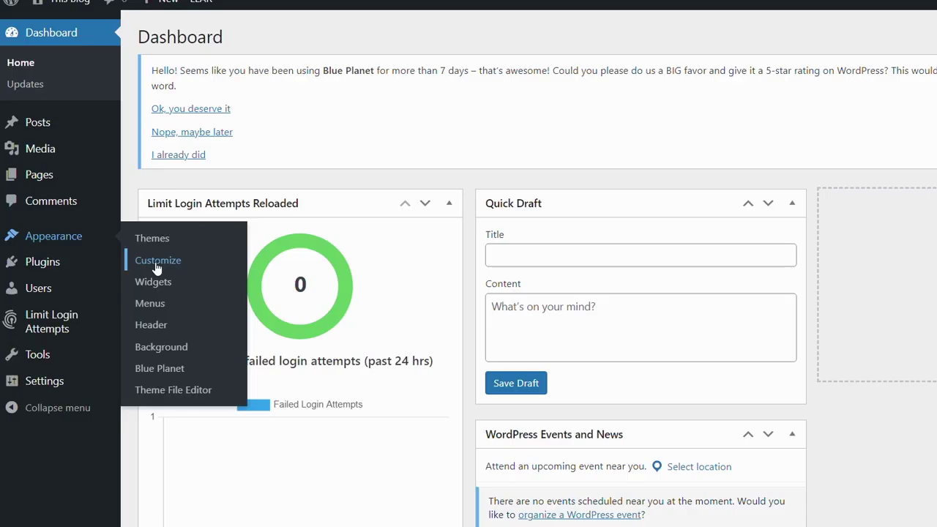
- Add a Navigation Menu widget to the Customizer's Sidebar area and publish
click(156, 264)
click(73, 460)
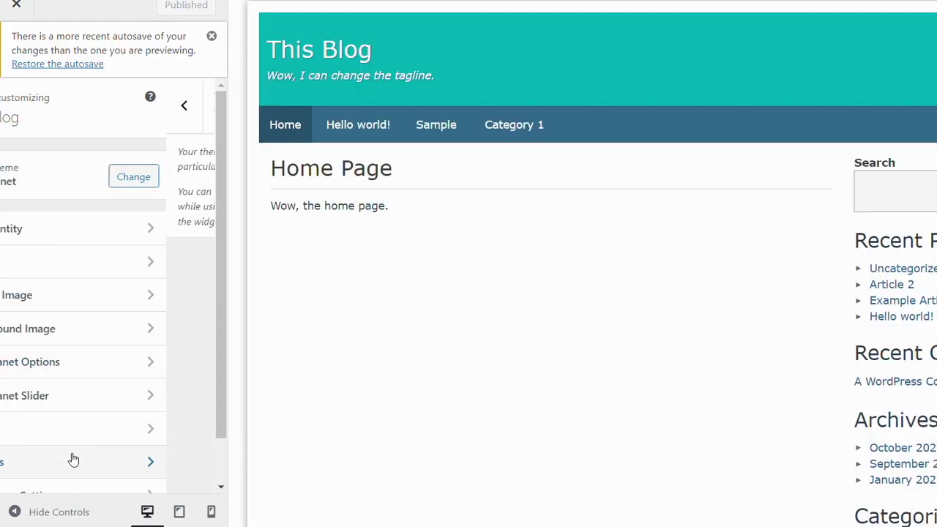
click(110, 271)
click(107, 341)
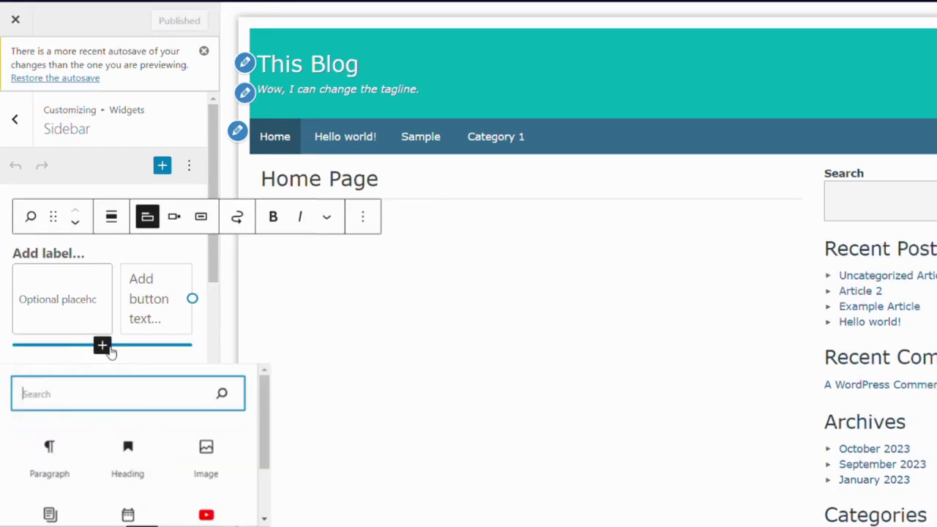
text(navi)
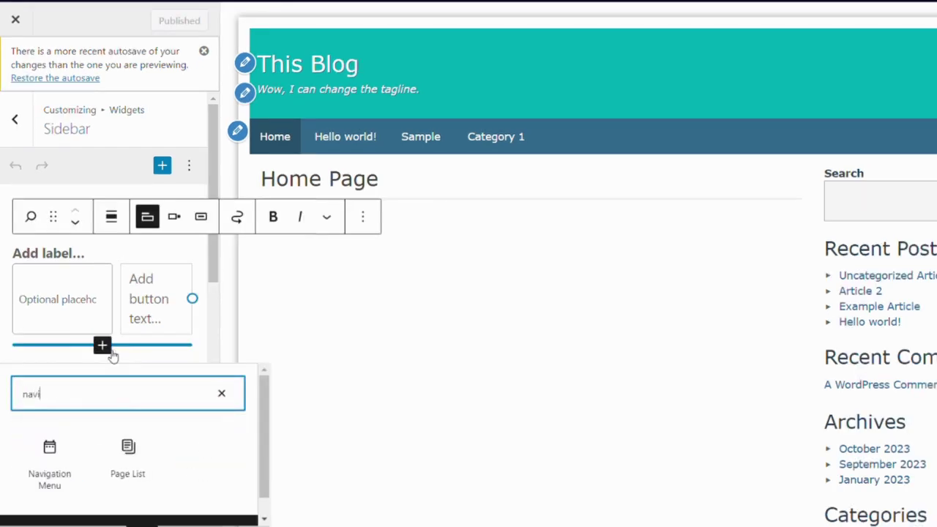
click(72, 479)
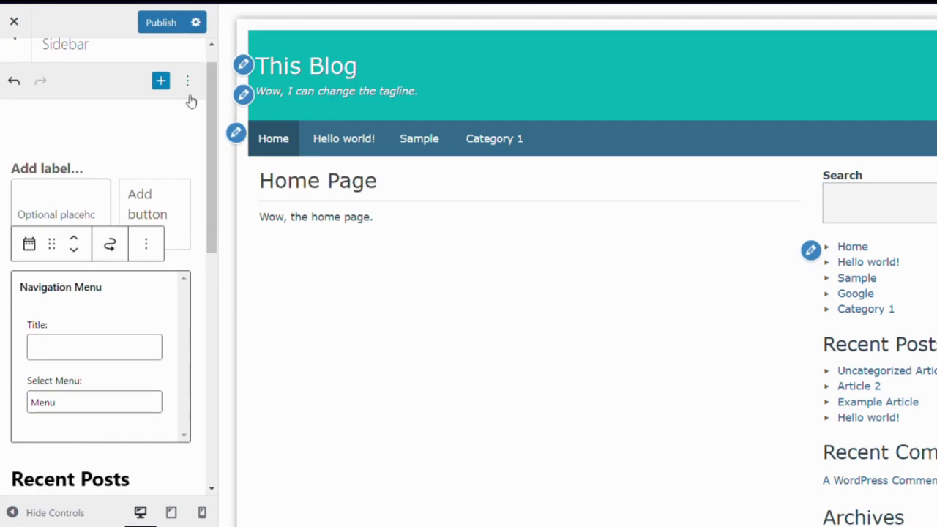
click(172, 24)
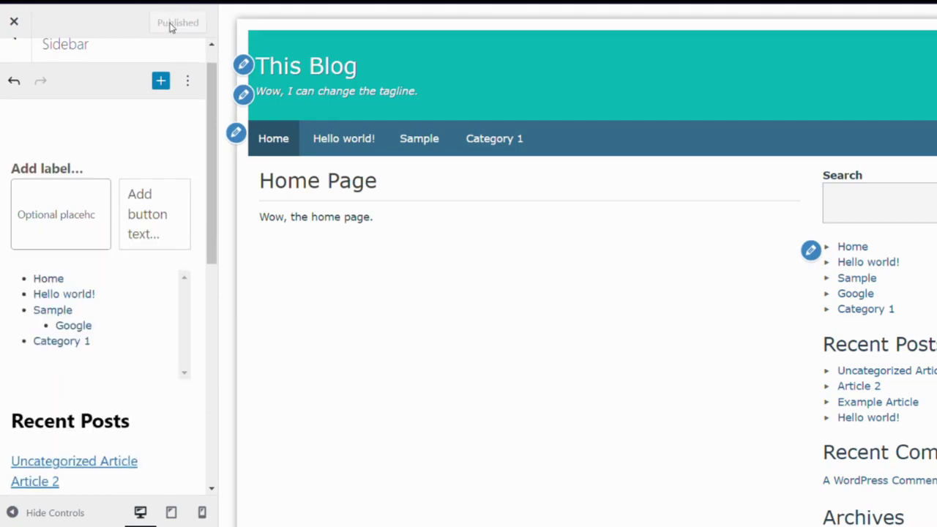